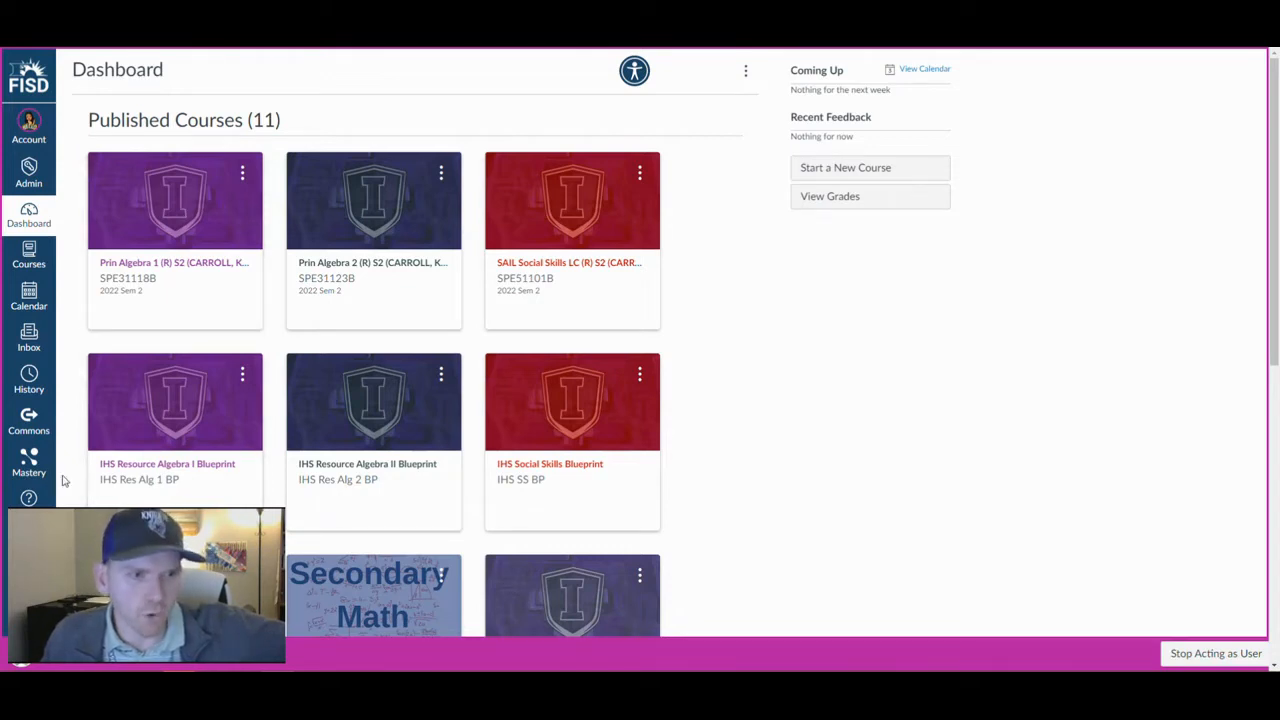
Open the Prin Algebra 1 (R) S1 mastery tracker and view the student results for standard AI.3.F.
left_click(28, 463)
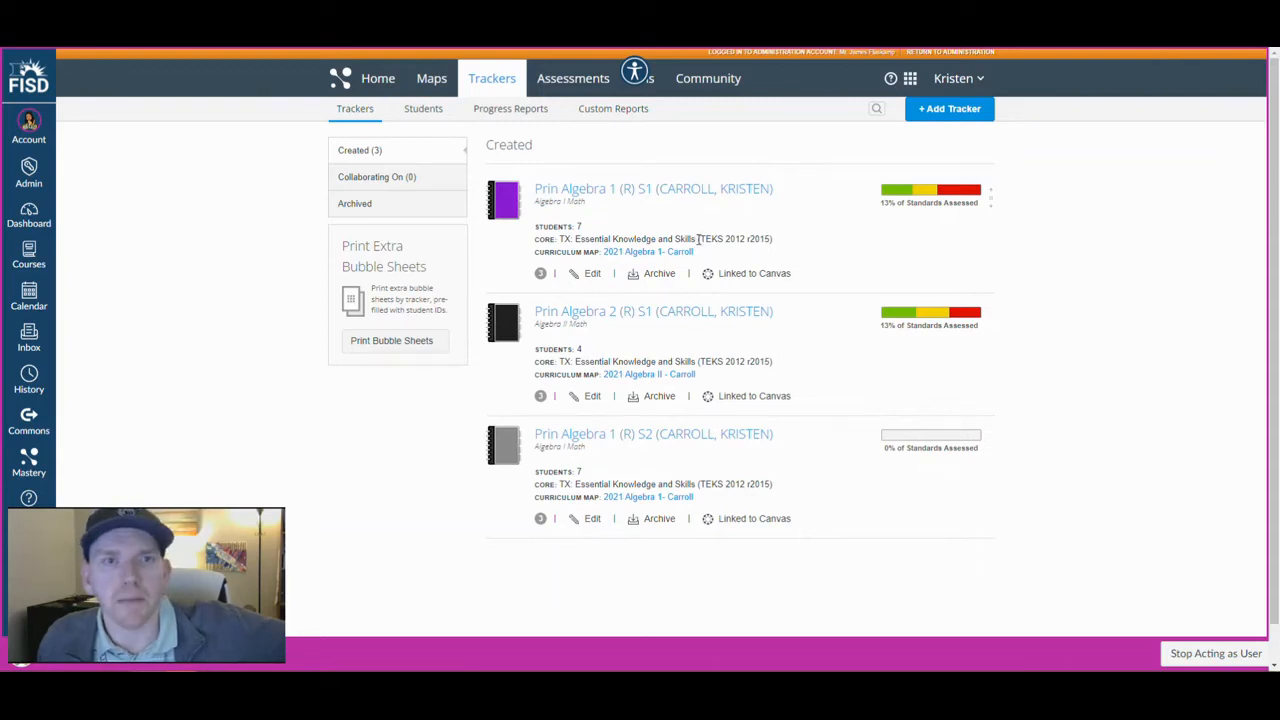
left_click(660, 195)
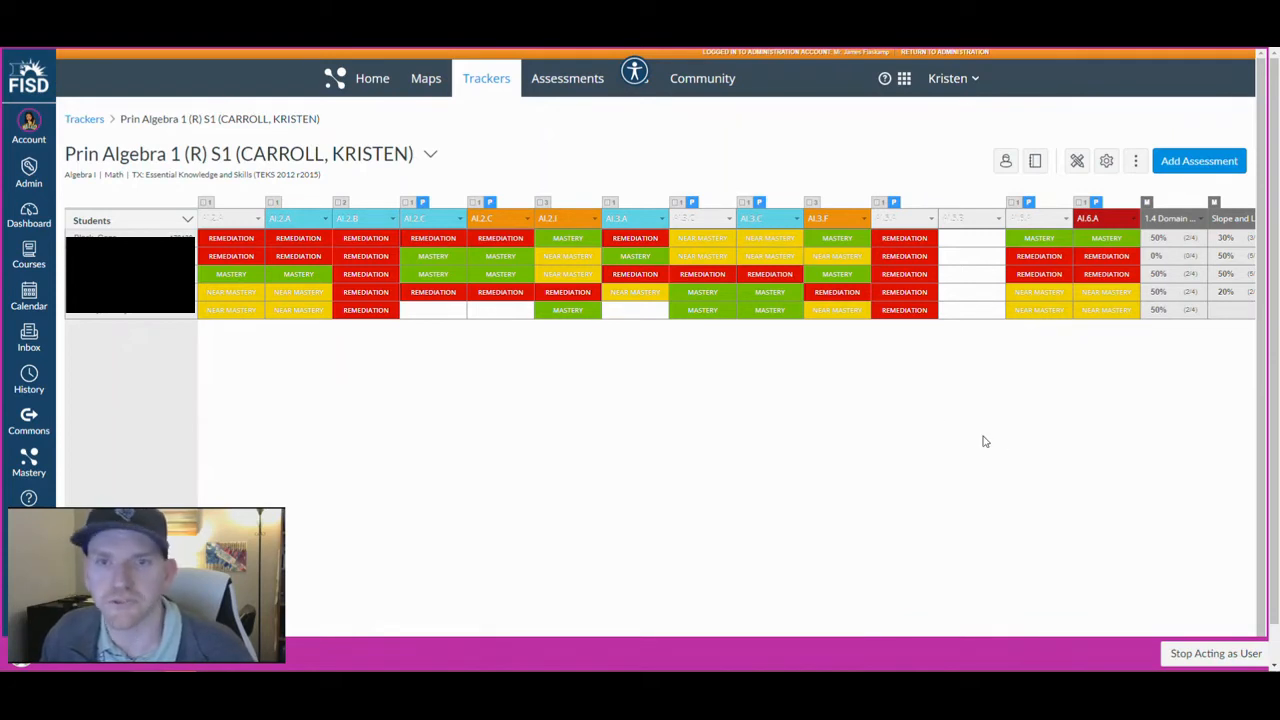
left_click(826, 219)
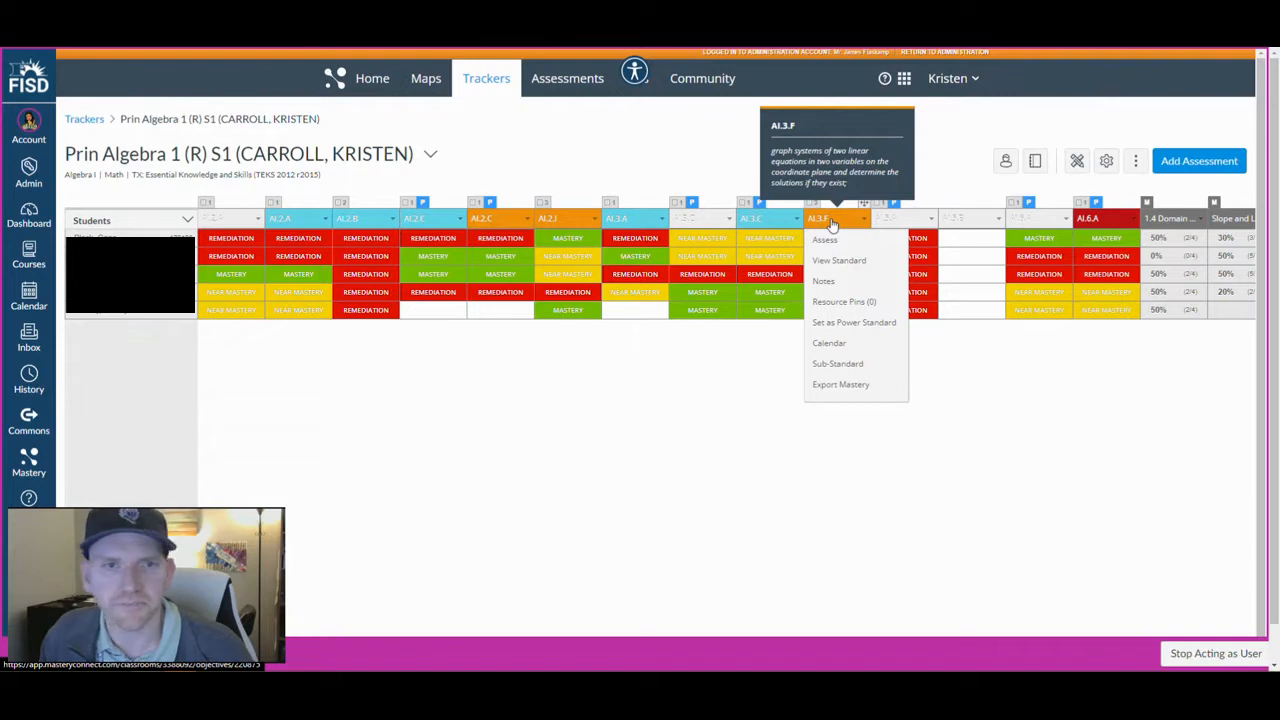
left_click(831, 222)
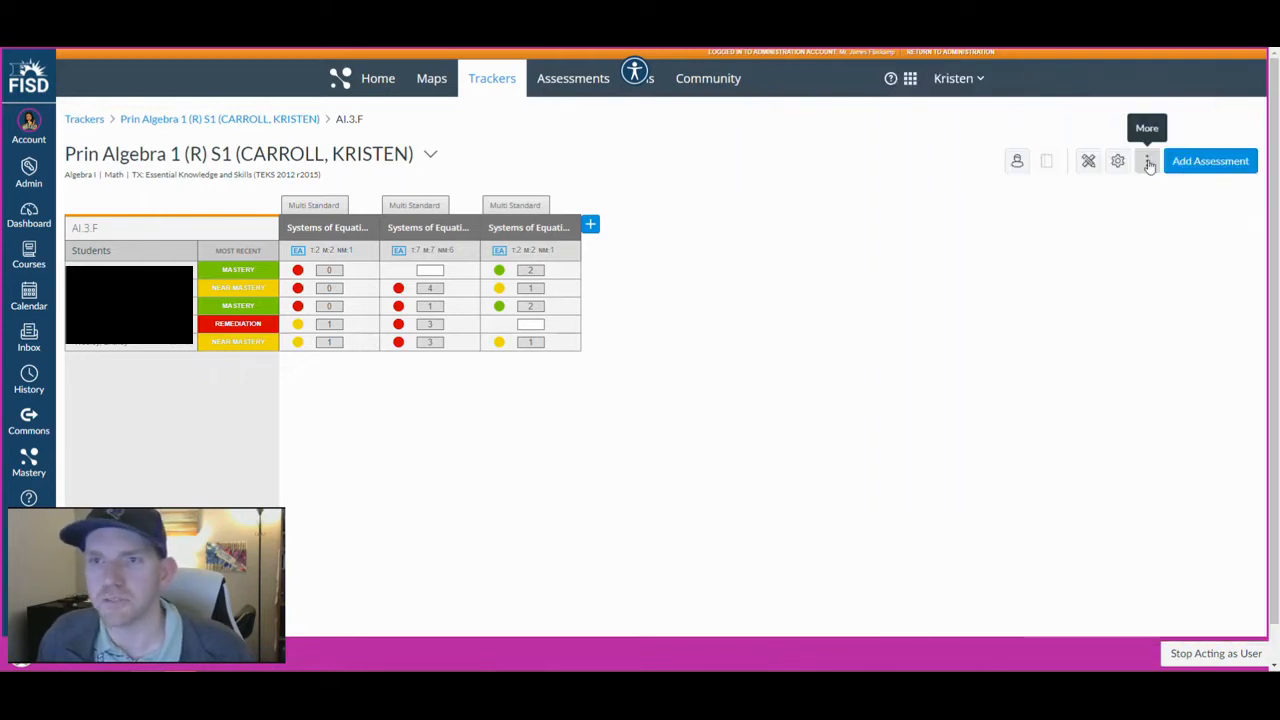
Go from the tracker to its reporting area and open the custom reports.
left_click(1149, 163)
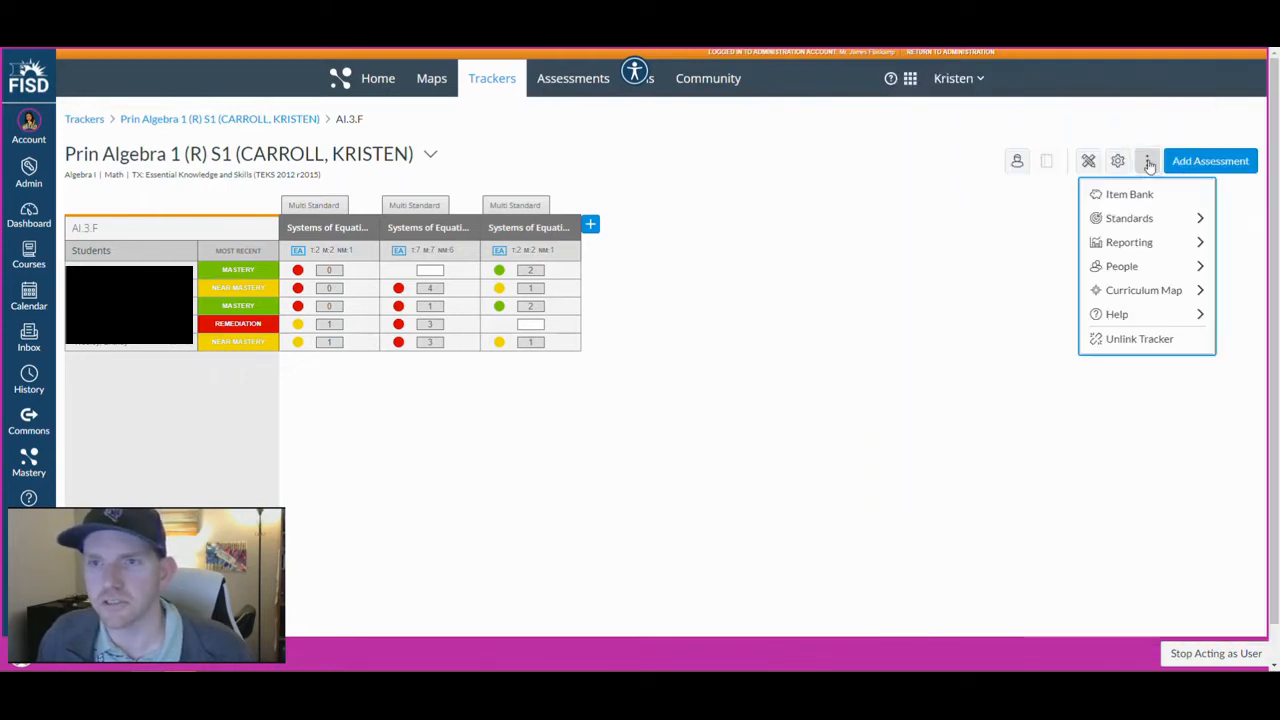
left_click(1142, 243)
left_click(1133, 250)
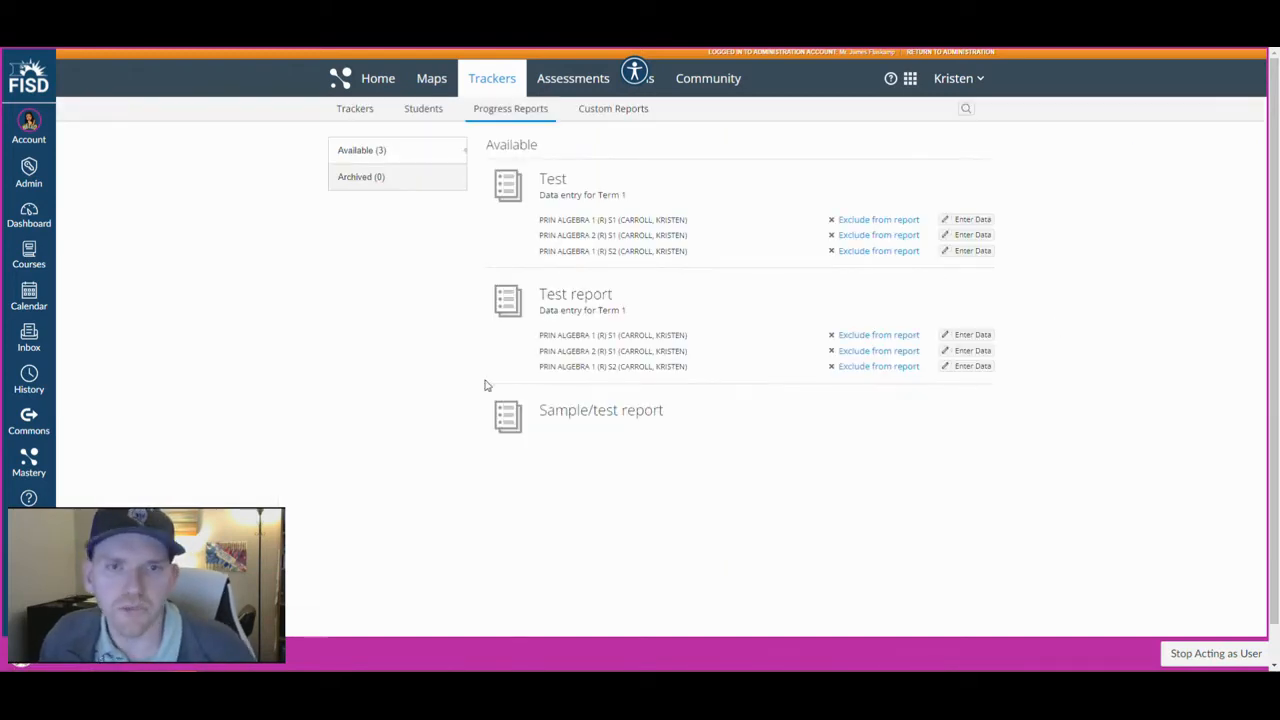
left_click(610, 112)
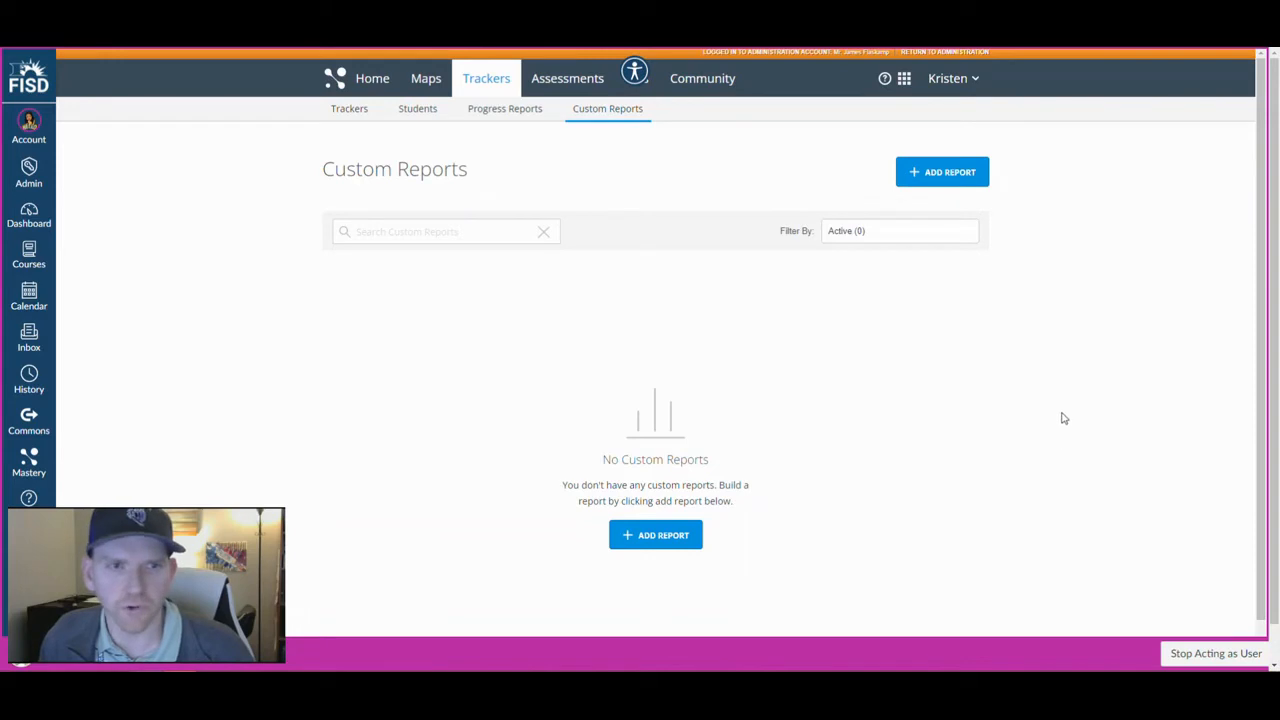
Create a custom report titled "3F Mastery Report" without a description.
left_click(930, 176)
left_click(569, 265)
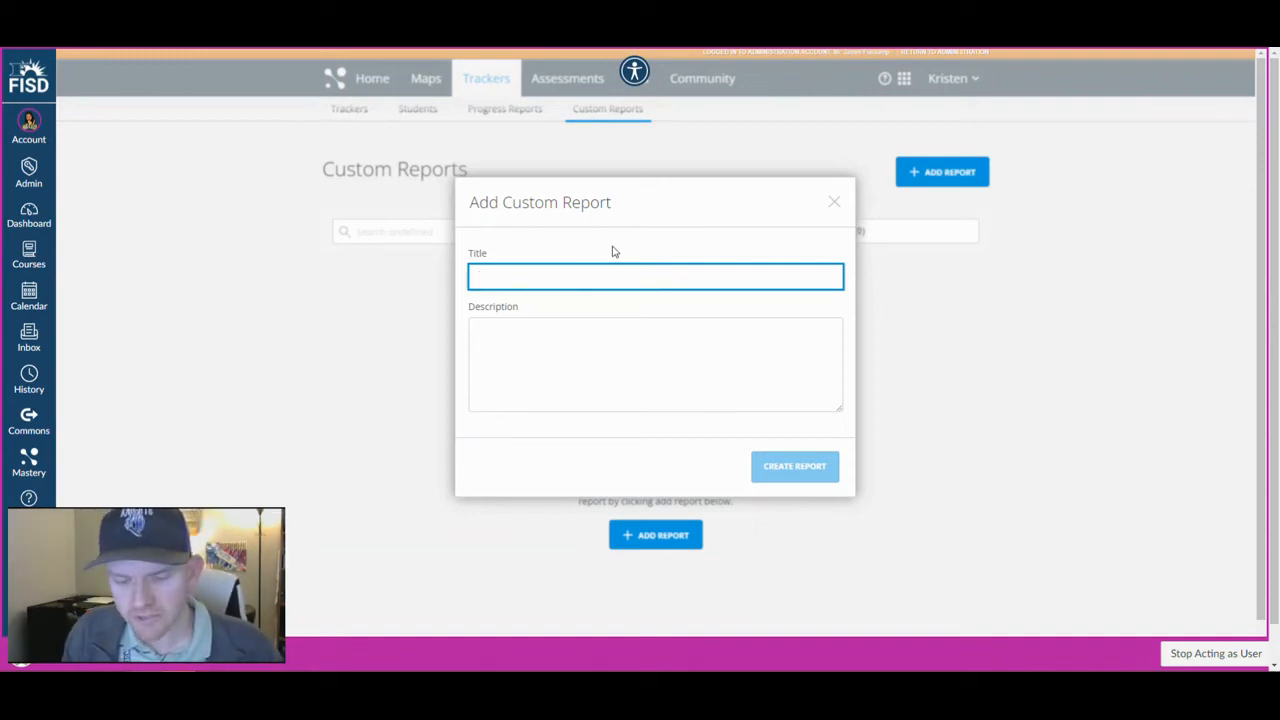
type("3F Mastery")
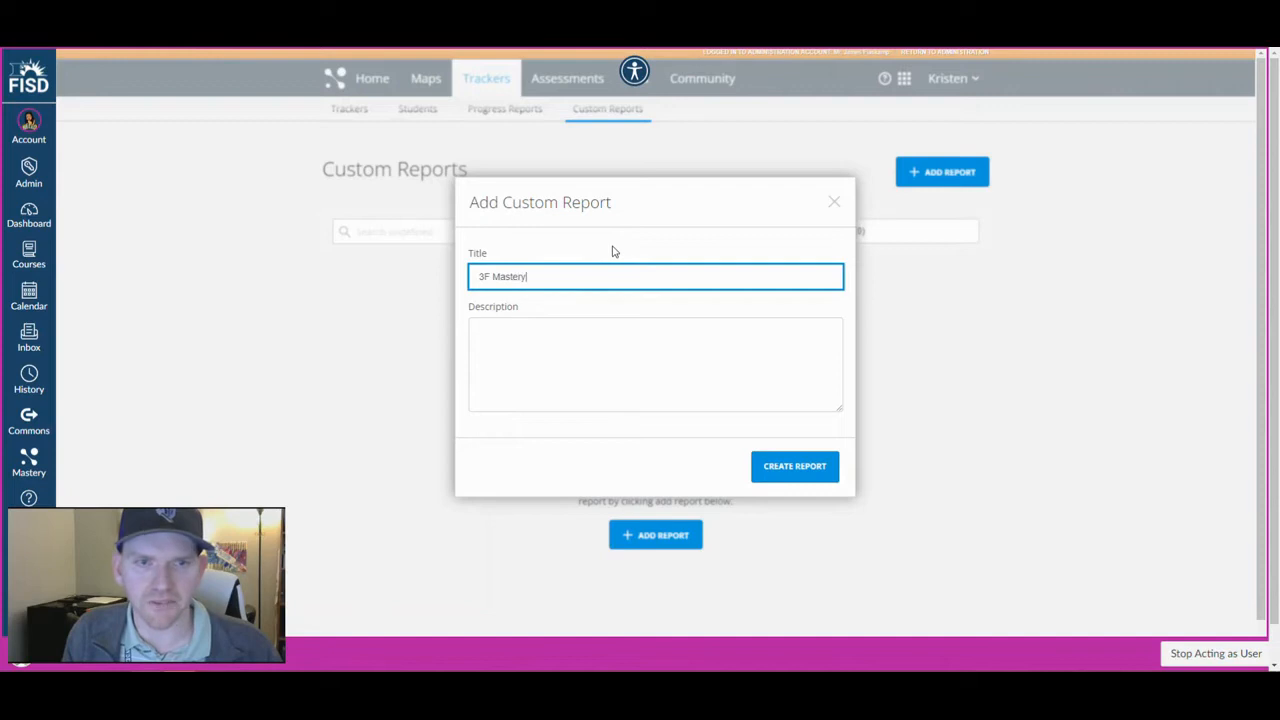
type(" Report")
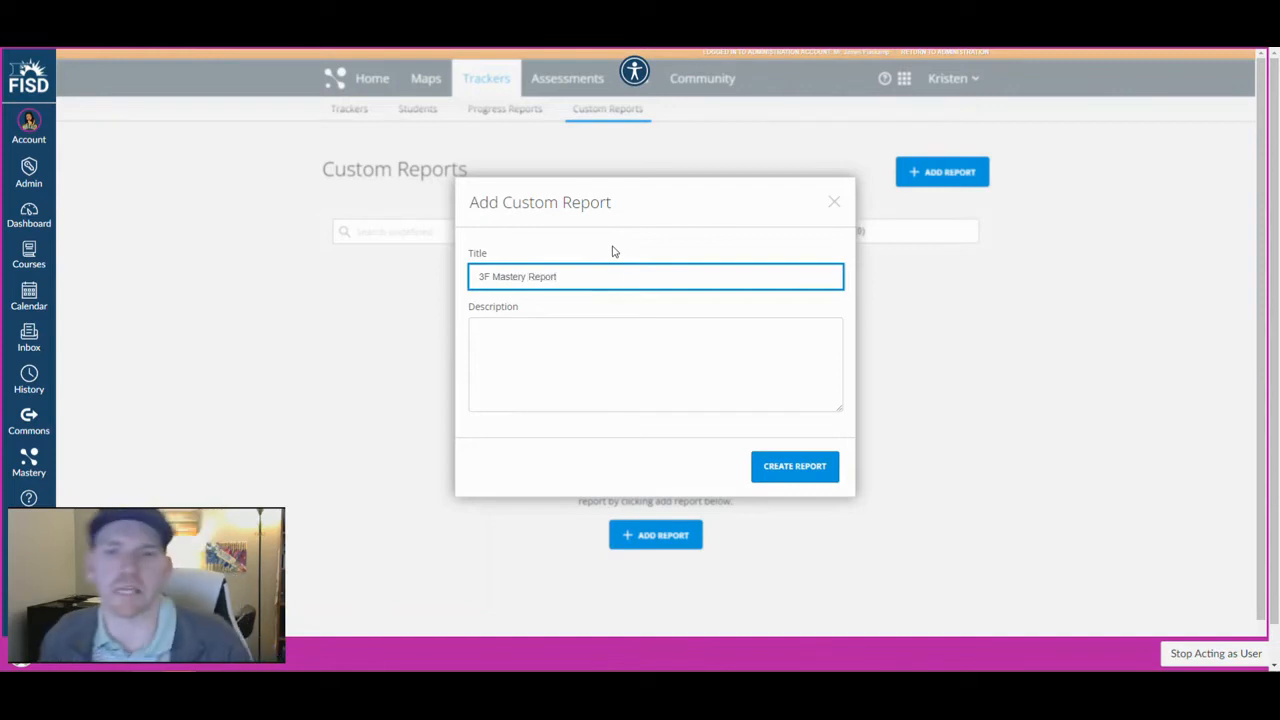
left_click(805, 468)
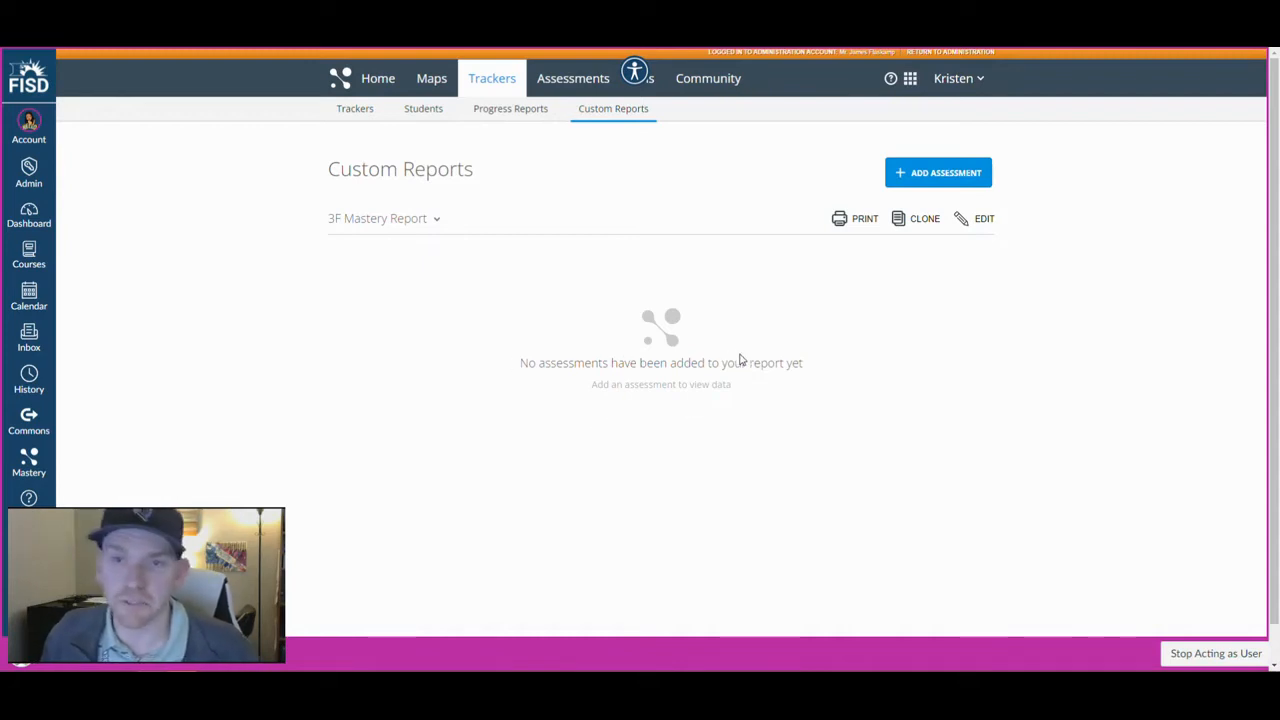
Add the three most recent Systems of Equations assessments, all covering AI.3.F, to the 3F Mastery Report.
left_click(918, 176)
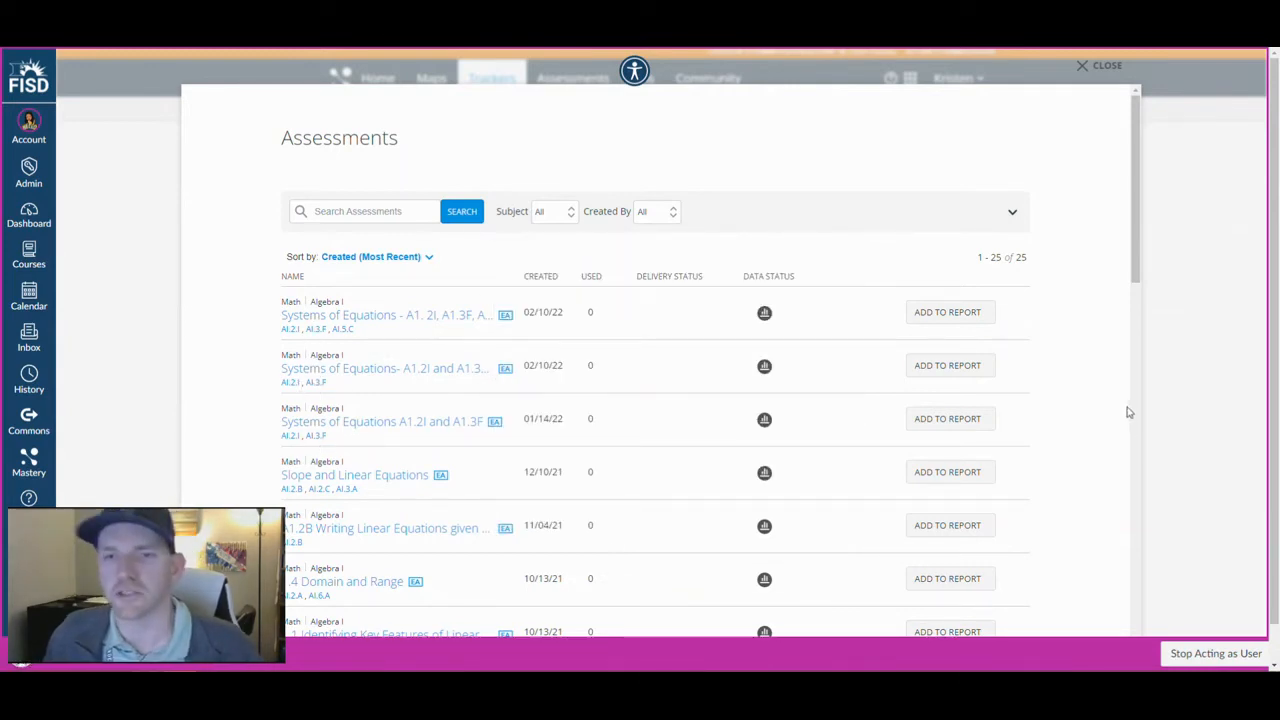
left_click(949, 313)
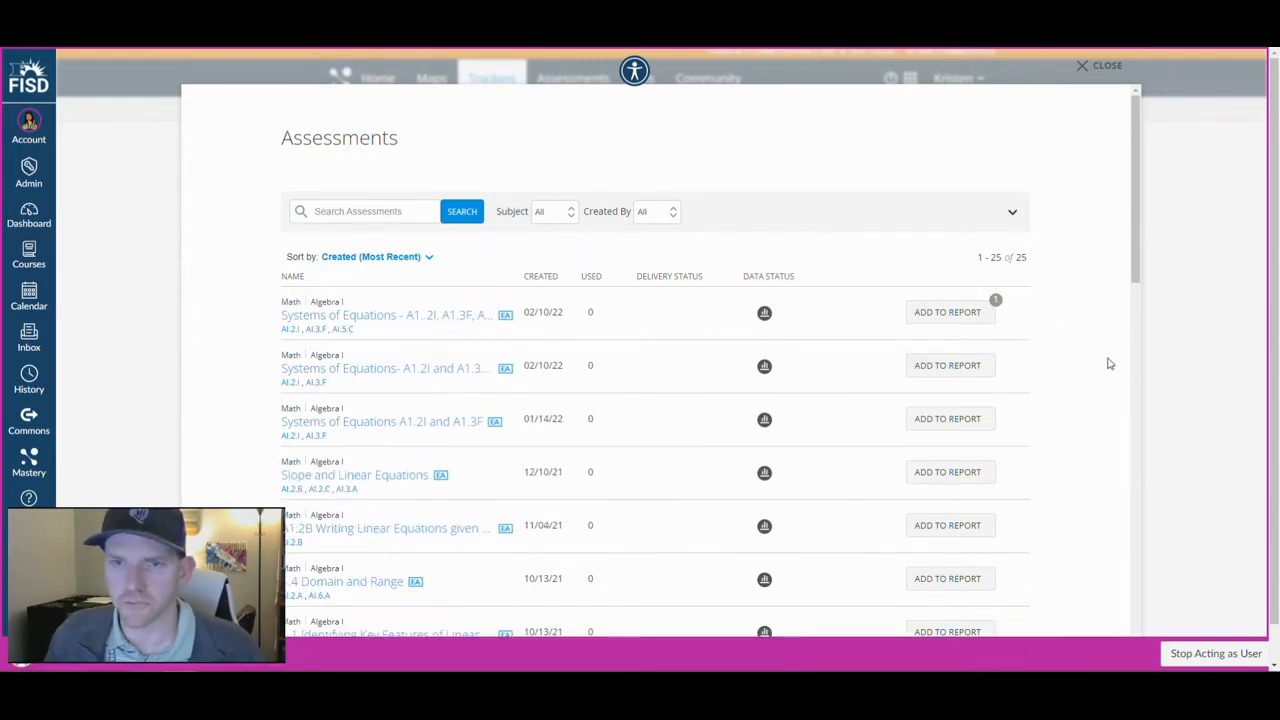
scroll(1108, 363, "down", 1)
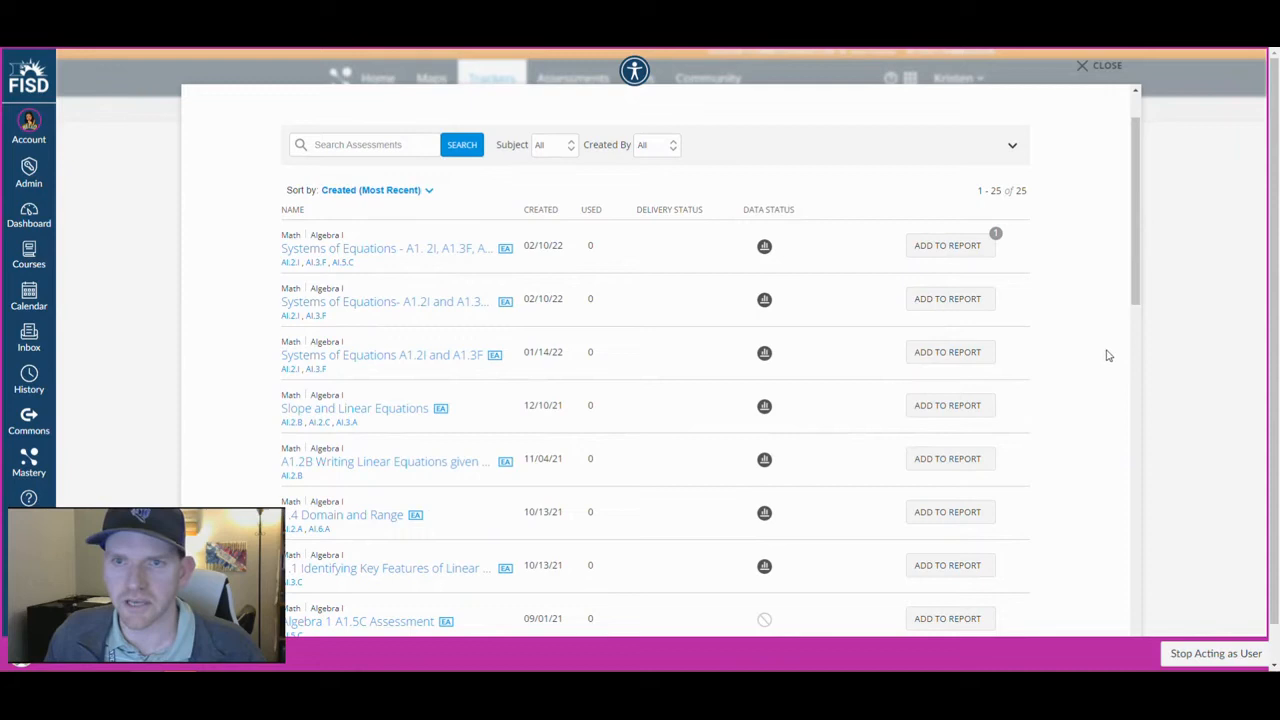
left_click(949, 298)
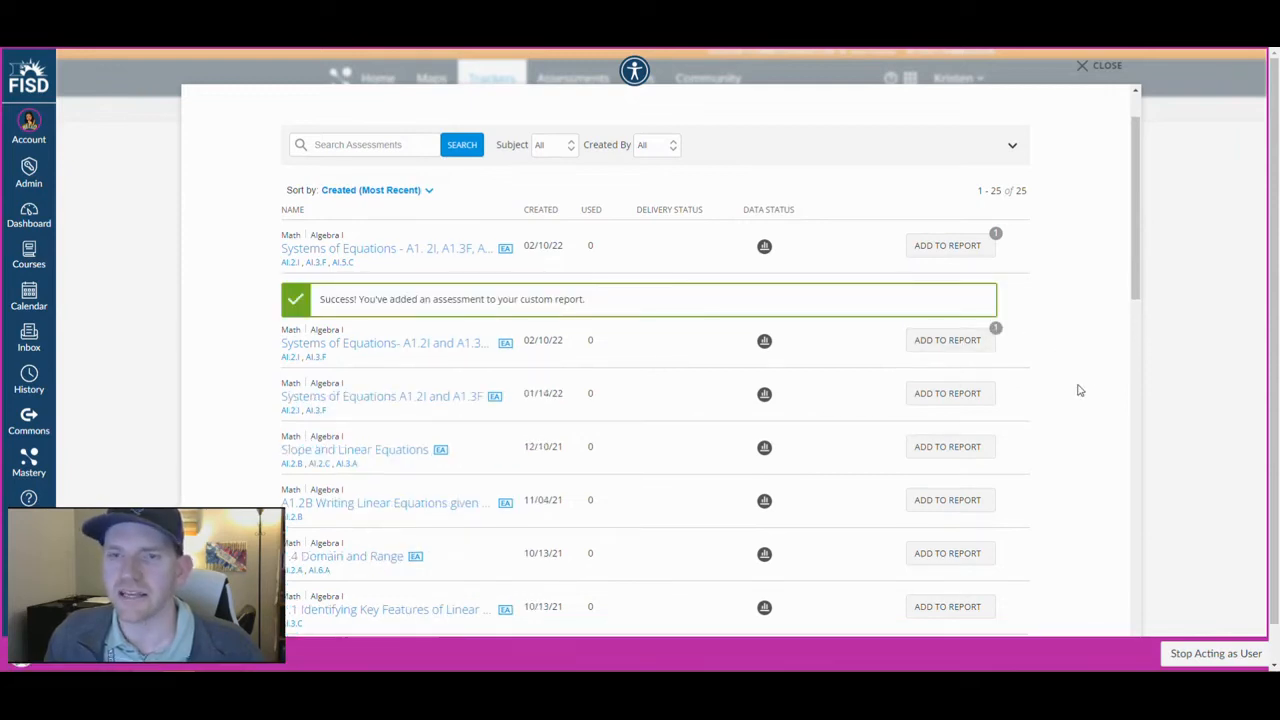
left_click(967, 357)
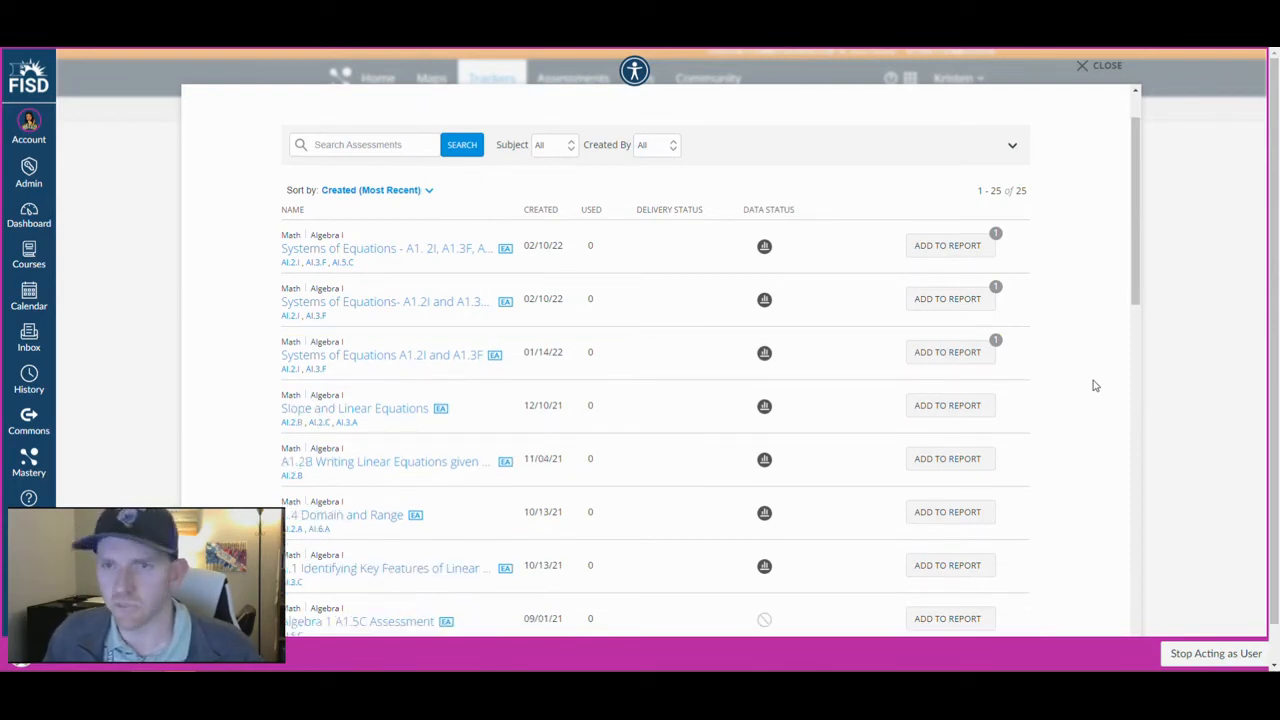
scroll(1095, 385, "up", 2)
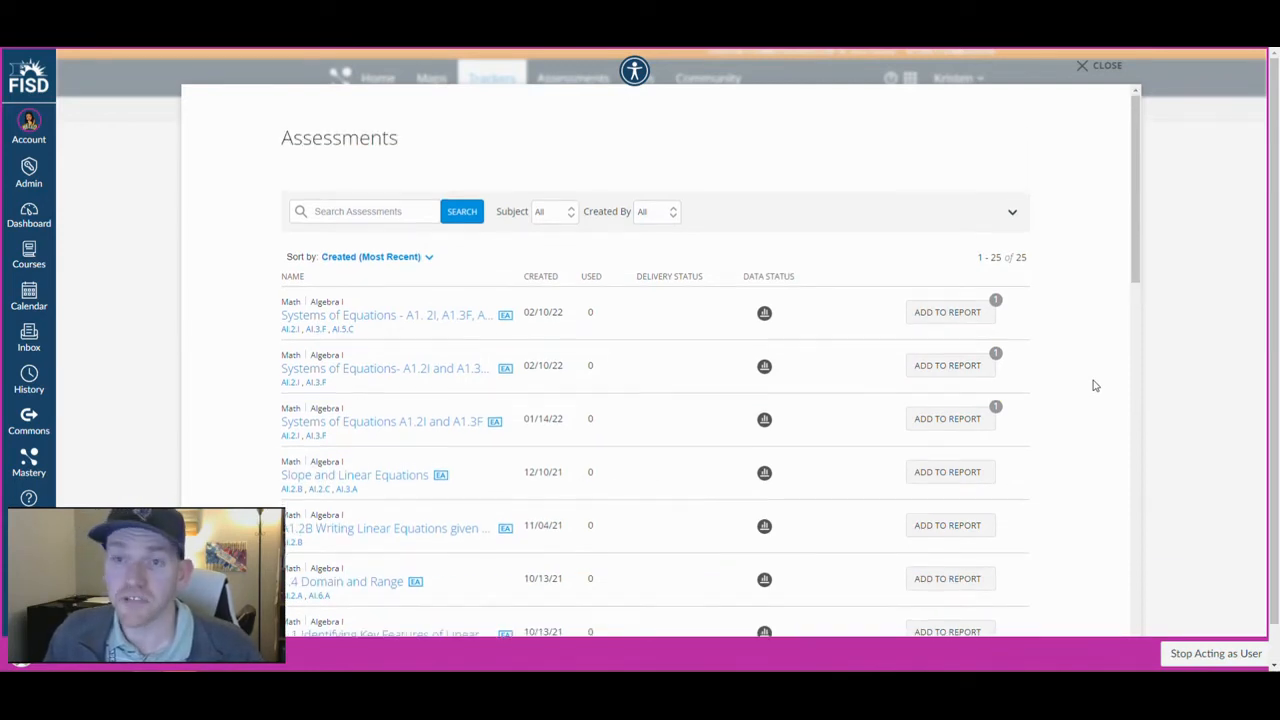
left_click(1088, 70)
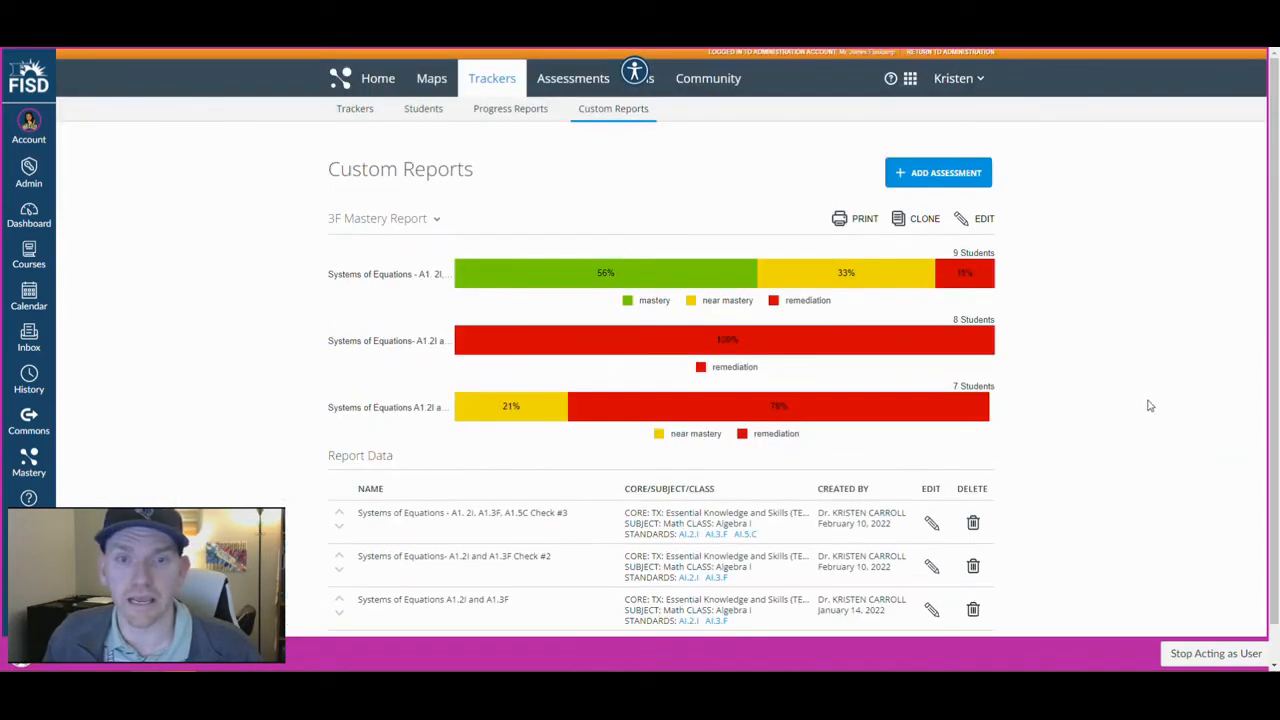
Filter the Systems of Equations Check #3 assessment in the report to standard AI.3.F only and save the change.
scroll(1148, 400, "down", 1)
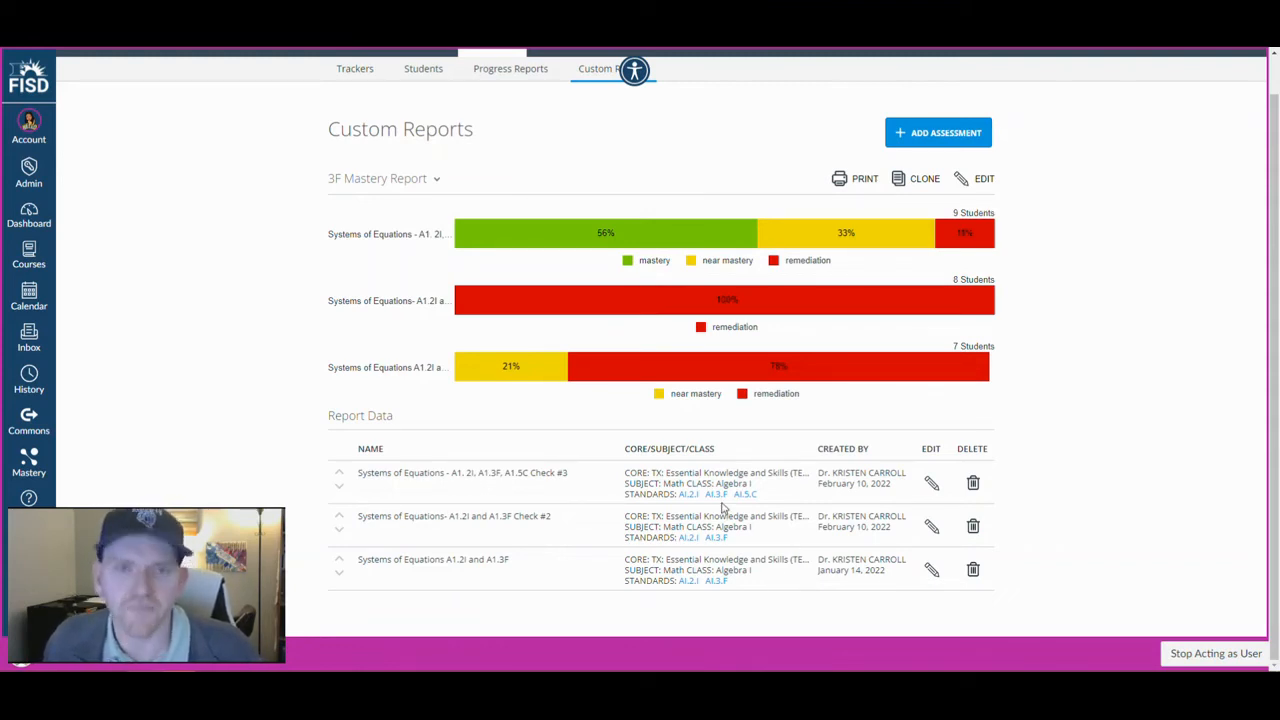
left_click(931, 485)
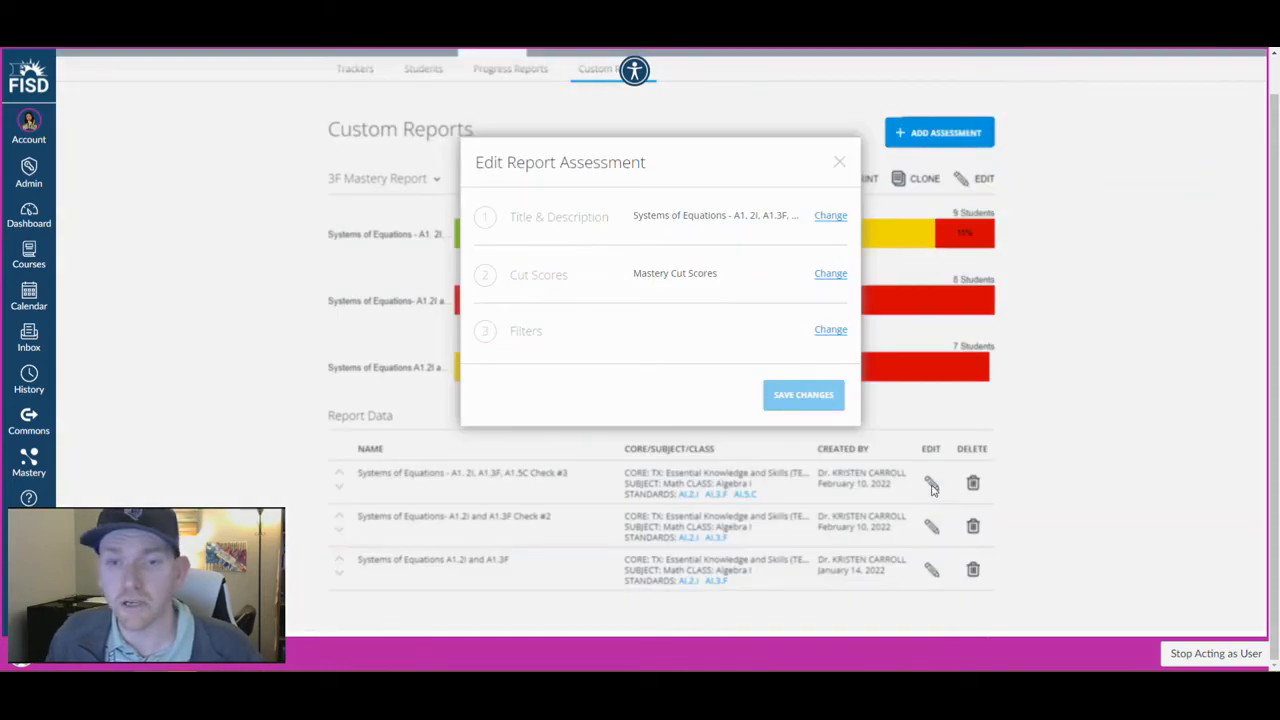
left_click(829, 331)
scroll(815, 430, "down", 2)
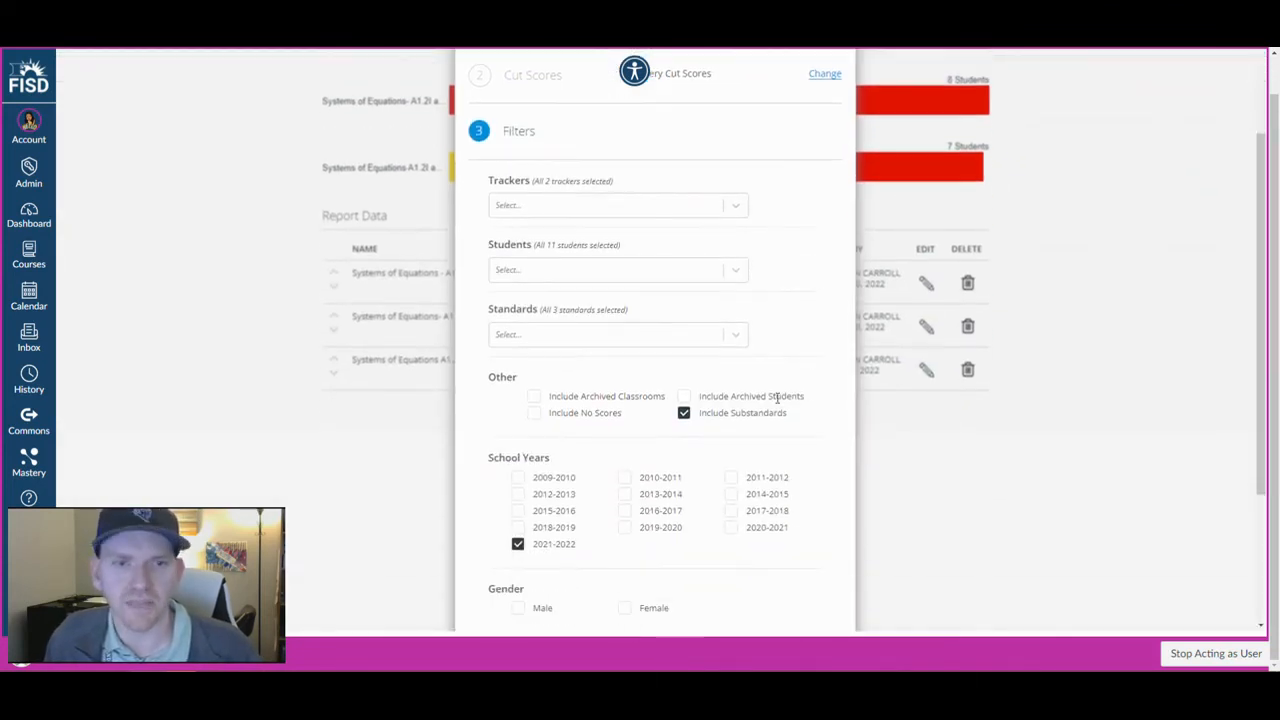
left_click(733, 340)
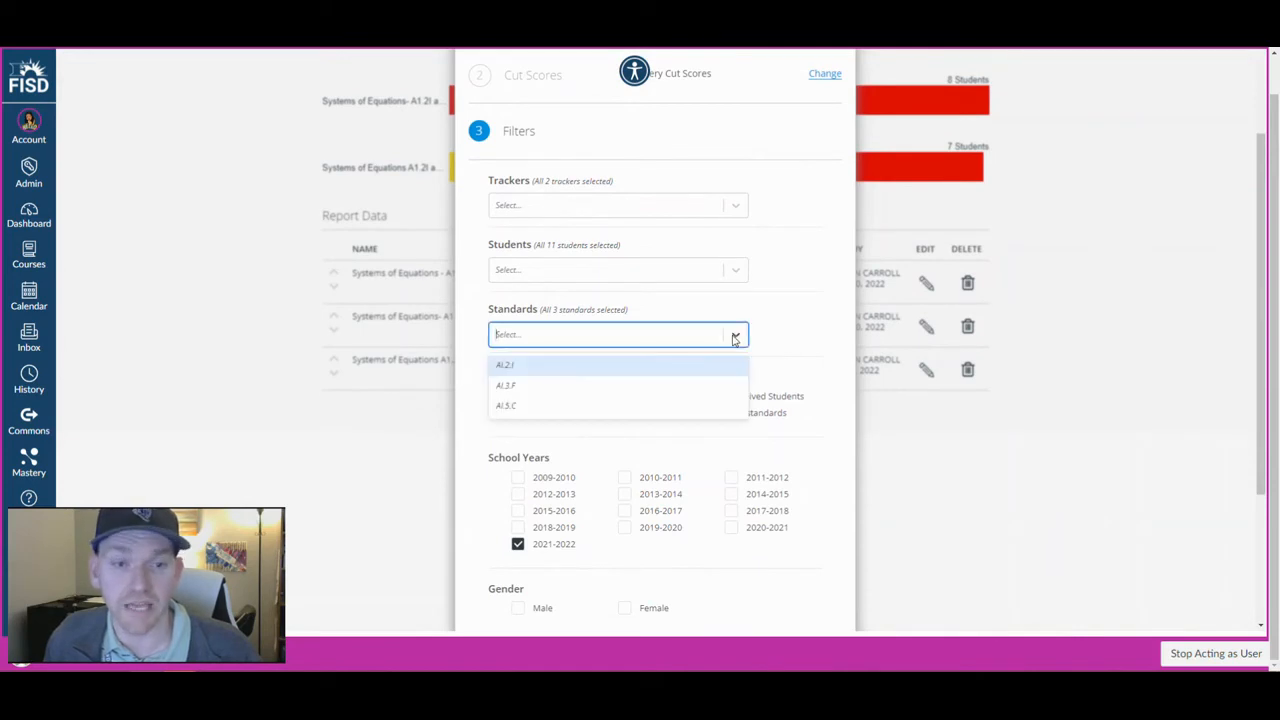
left_click(605, 387)
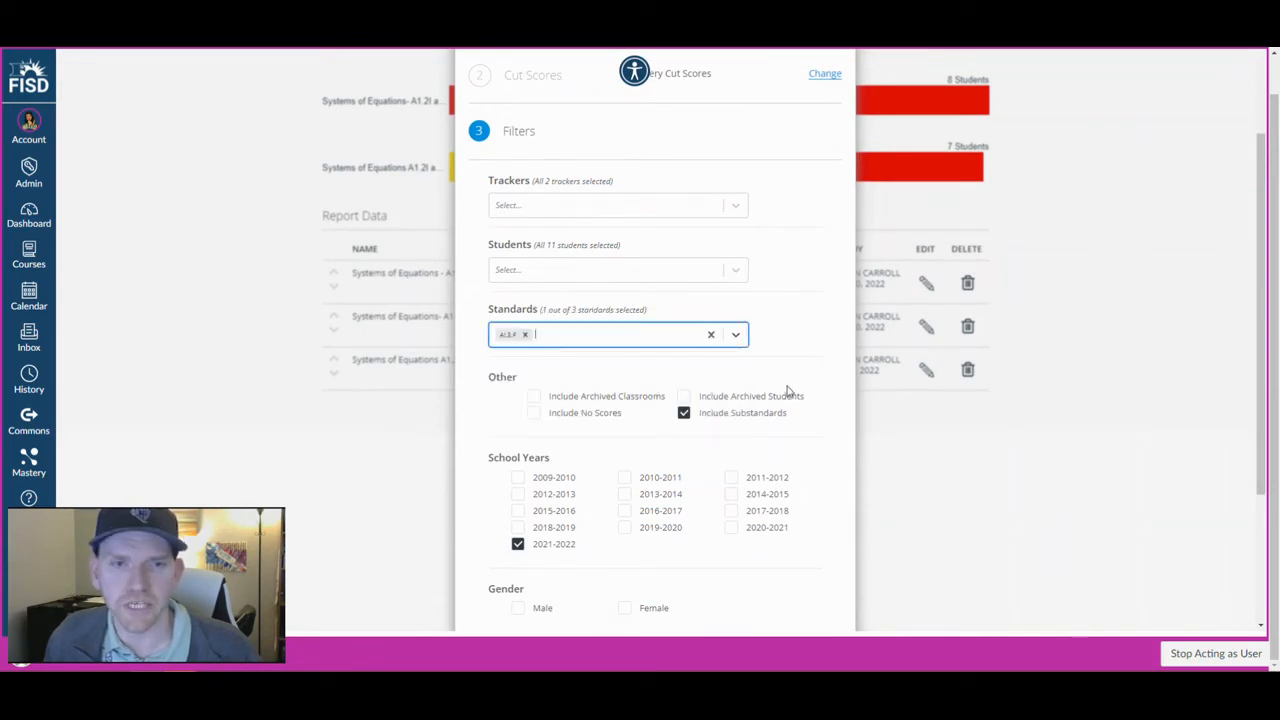
scroll(800, 420, "down", 2)
left_click(806, 600)
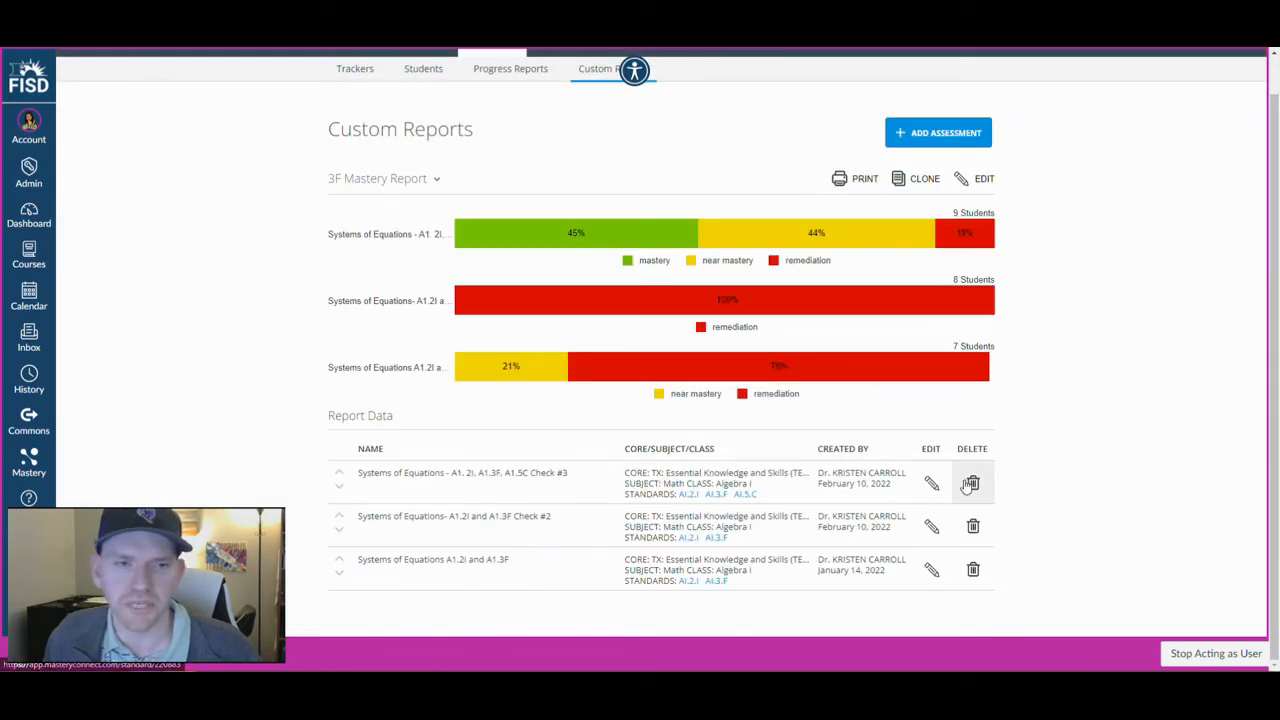
Limit the Systems of Equations Check #2 assessment's report data to standard AI.3.F and save the change.
left_click(931, 530)
left_click(827, 336)
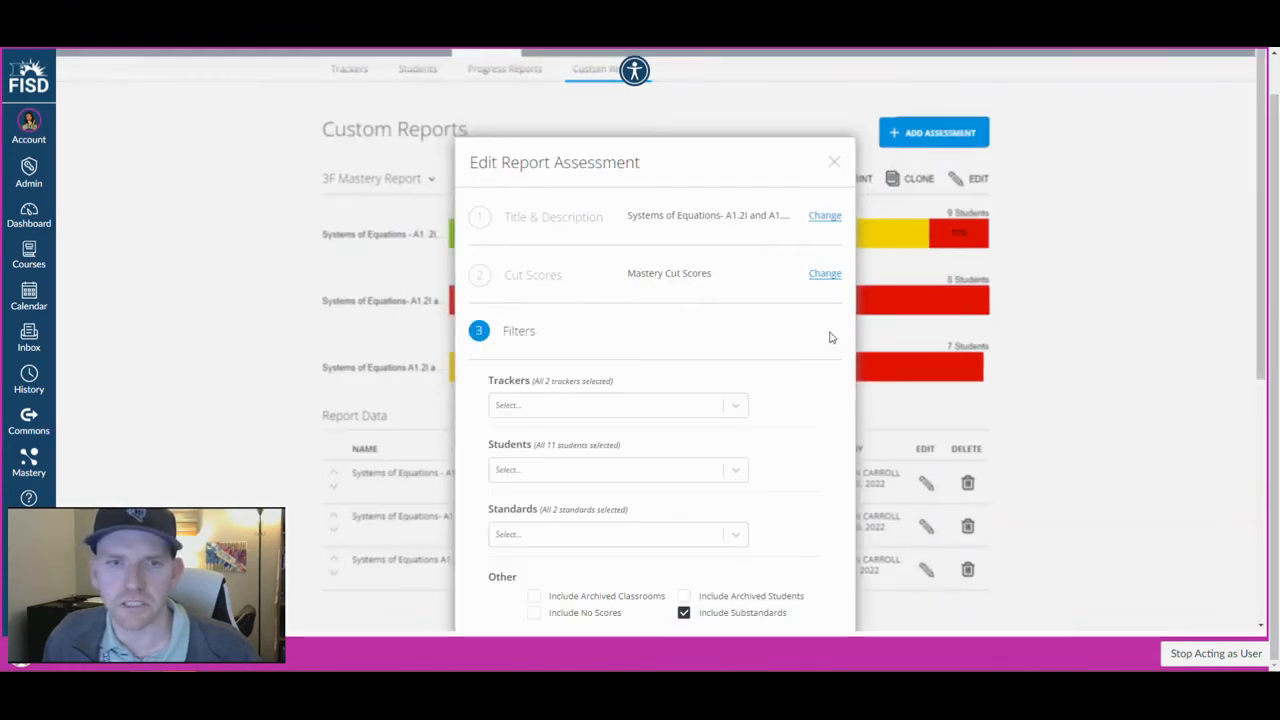
scroll(754, 440, "down", 2)
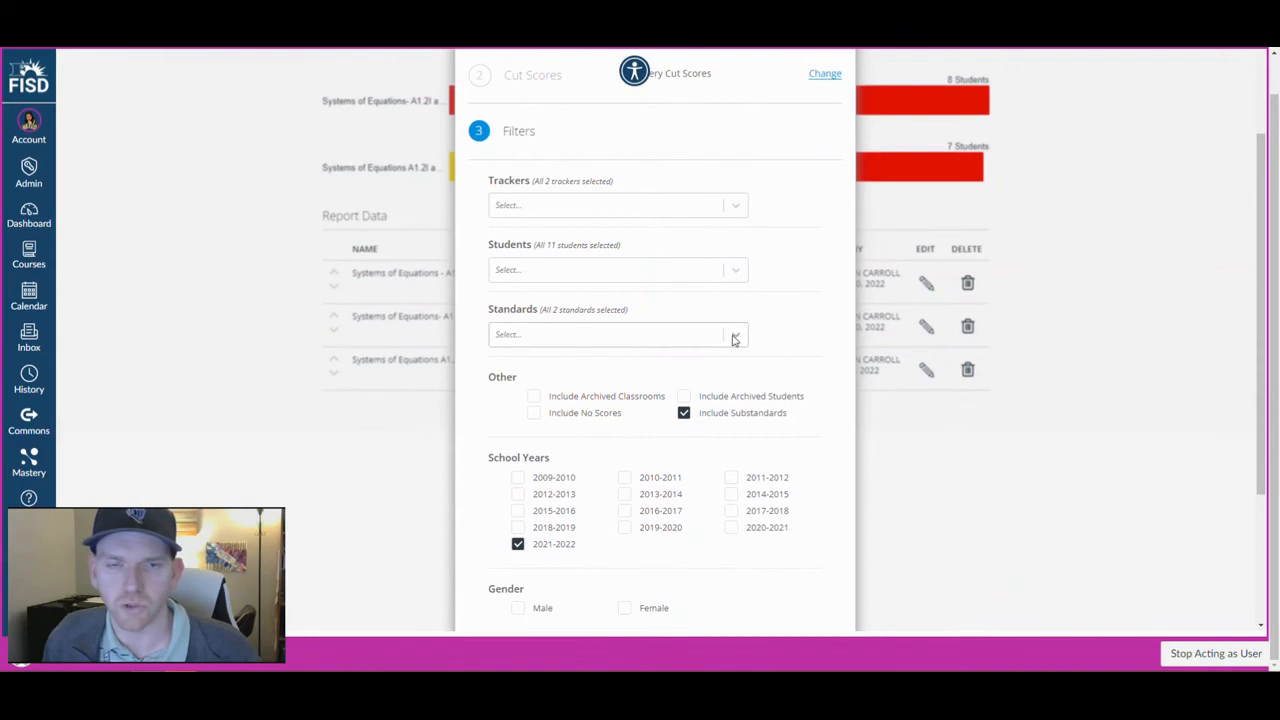
left_click(733, 340)
left_click(571, 388)
scroll(792, 543, "down", 2)
left_click(815, 601)
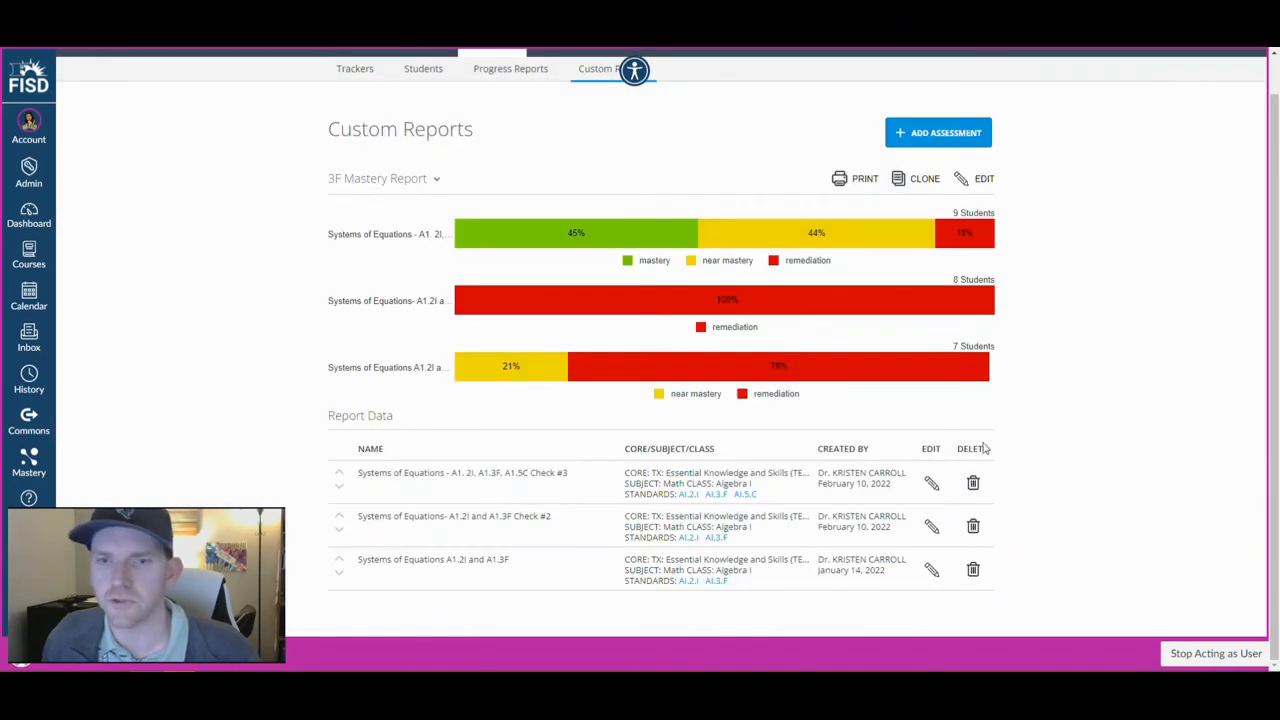
Restrict the January 14 Systems of Equations A1.2I and A1.3F assessment to standard AI.3.F and save the change.
left_click(932, 569)
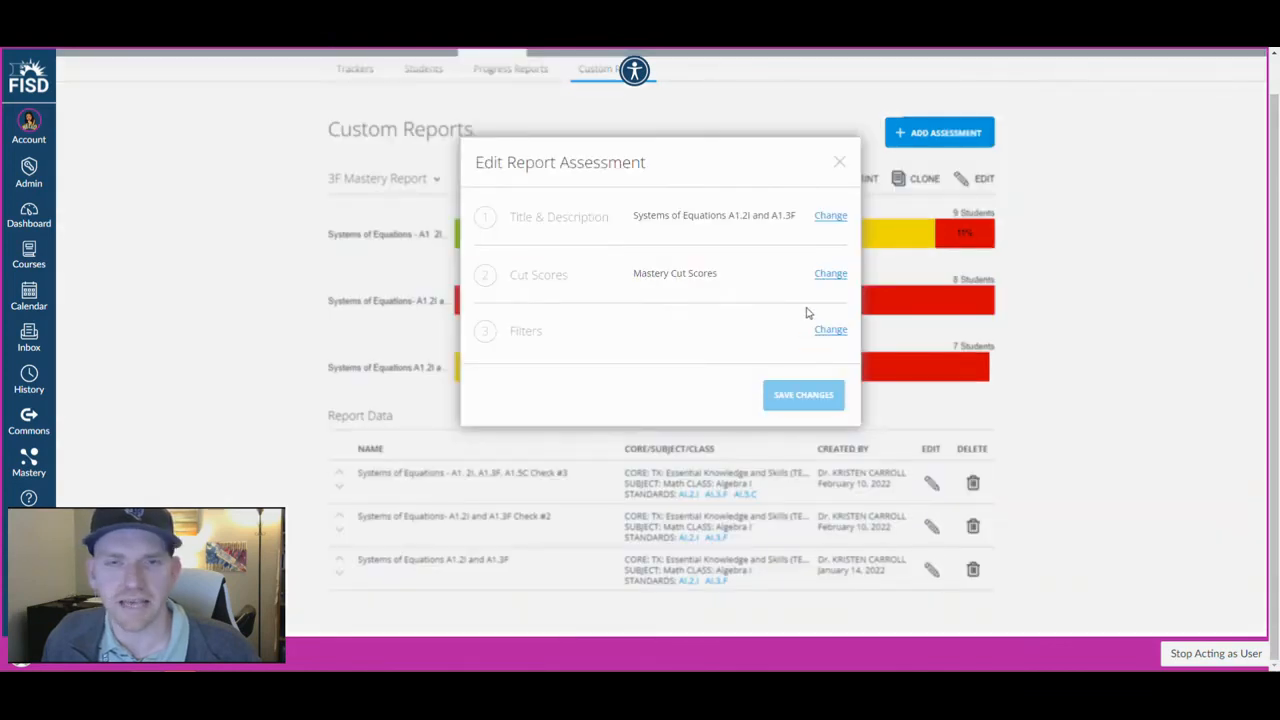
left_click(830, 332)
scroll(786, 423, "down", 3)
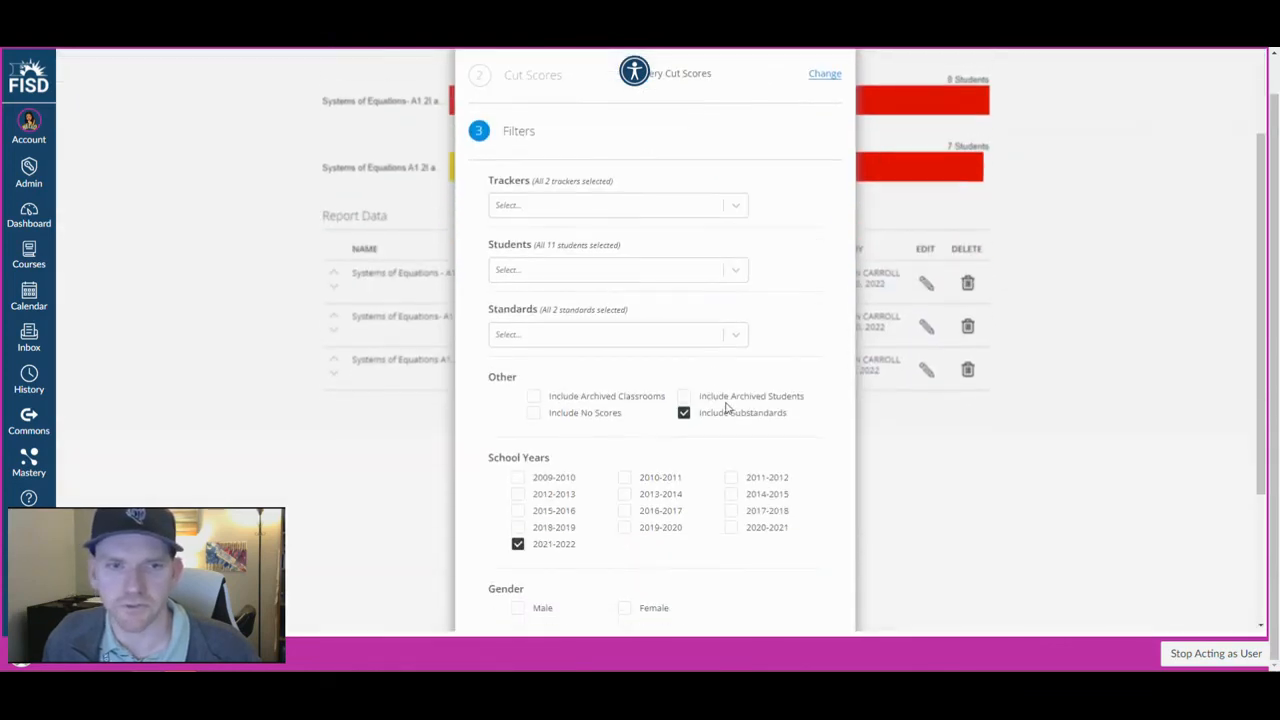
left_click(711, 333)
left_click(626, 383)
scroll(780, 574, "down", 3)
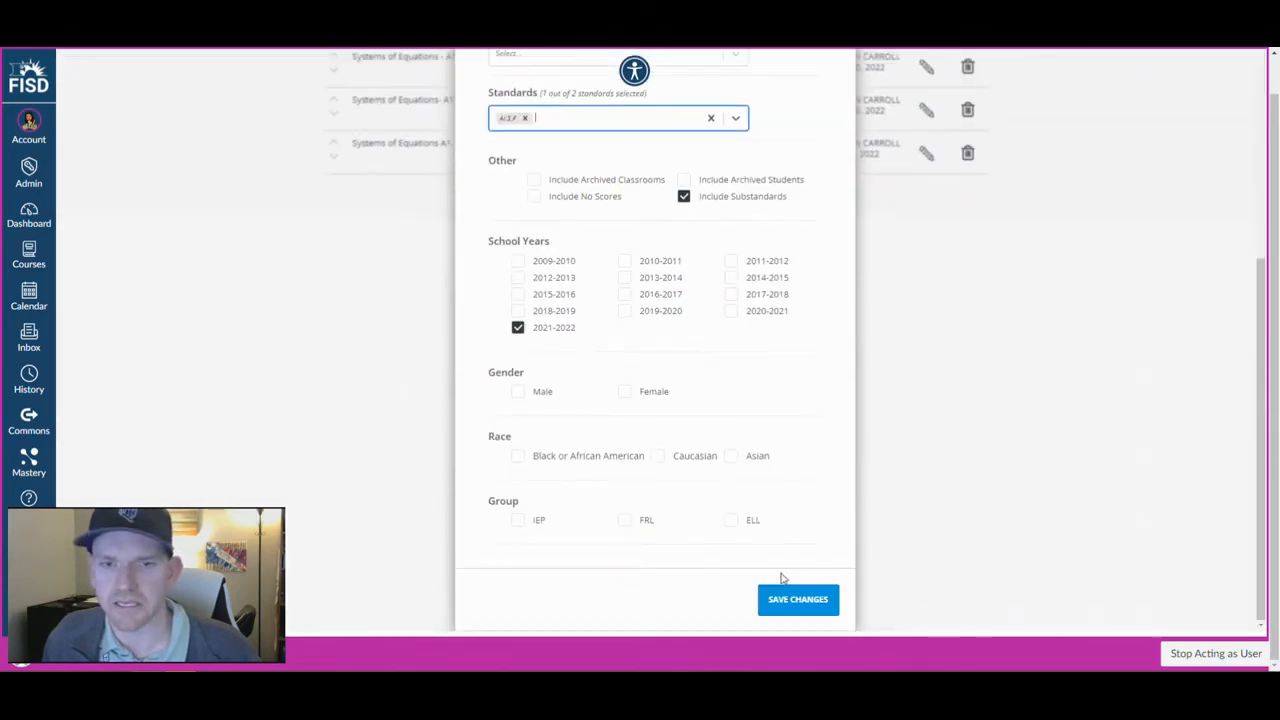
left_click(797, 597)
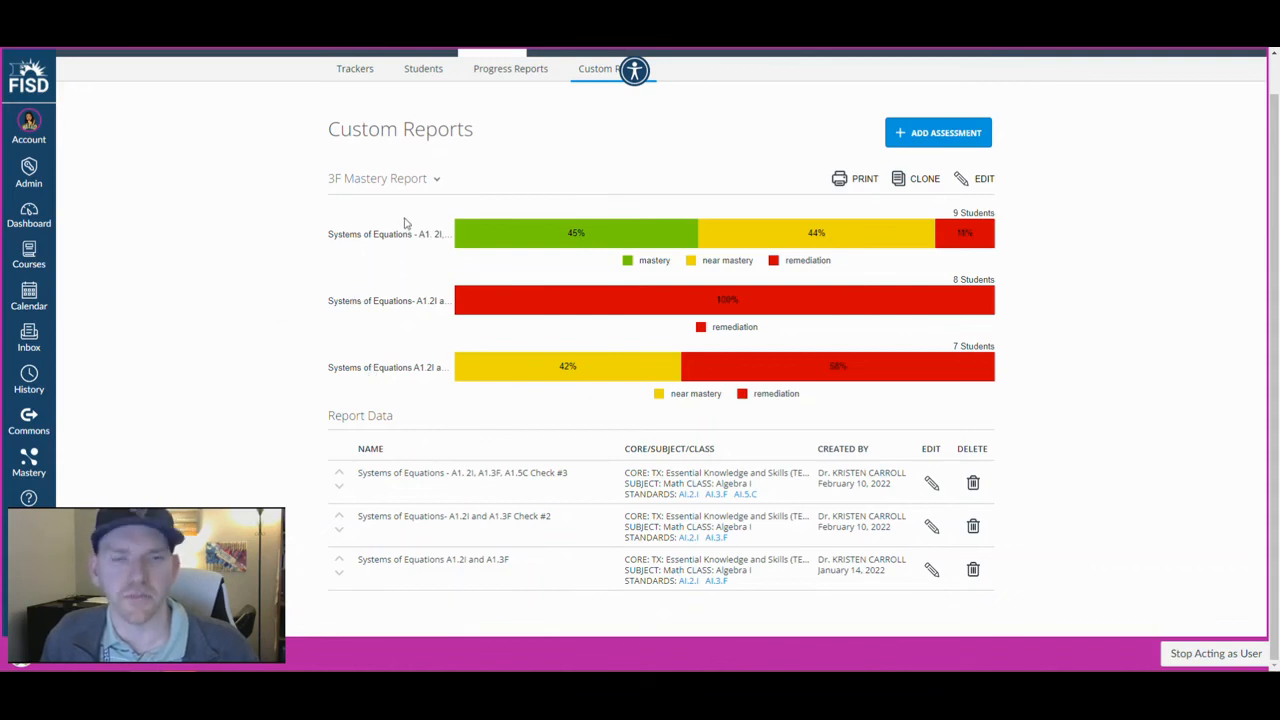
Preview the report's printout with Save as PDF as the destination, and close the preview without saving.
left_click(863, 180)
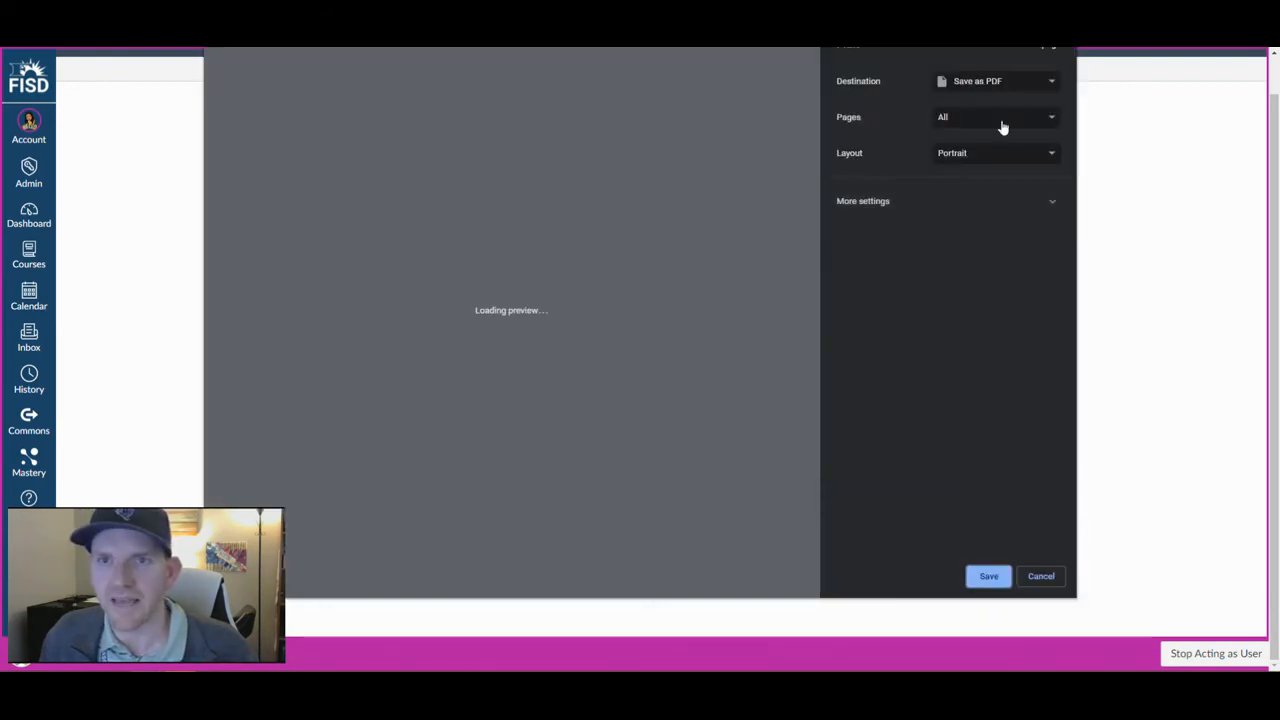
left_click(1042, 84)
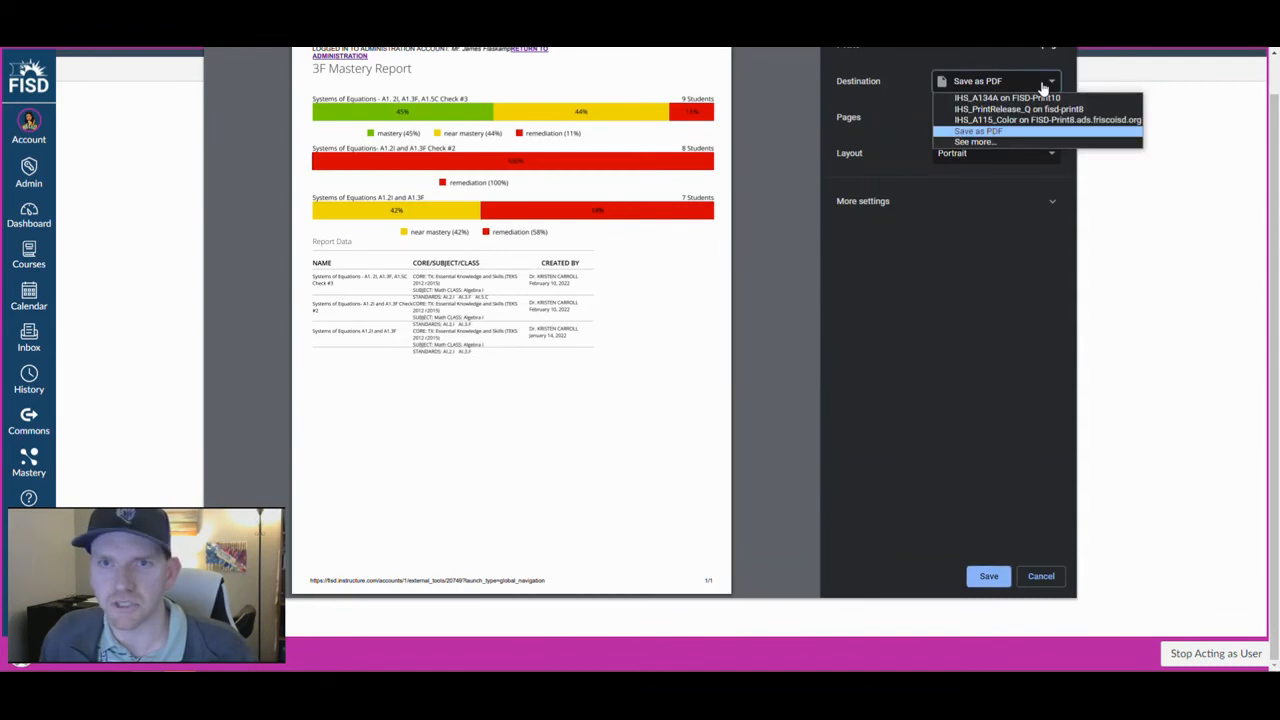
left_click(996, 131)
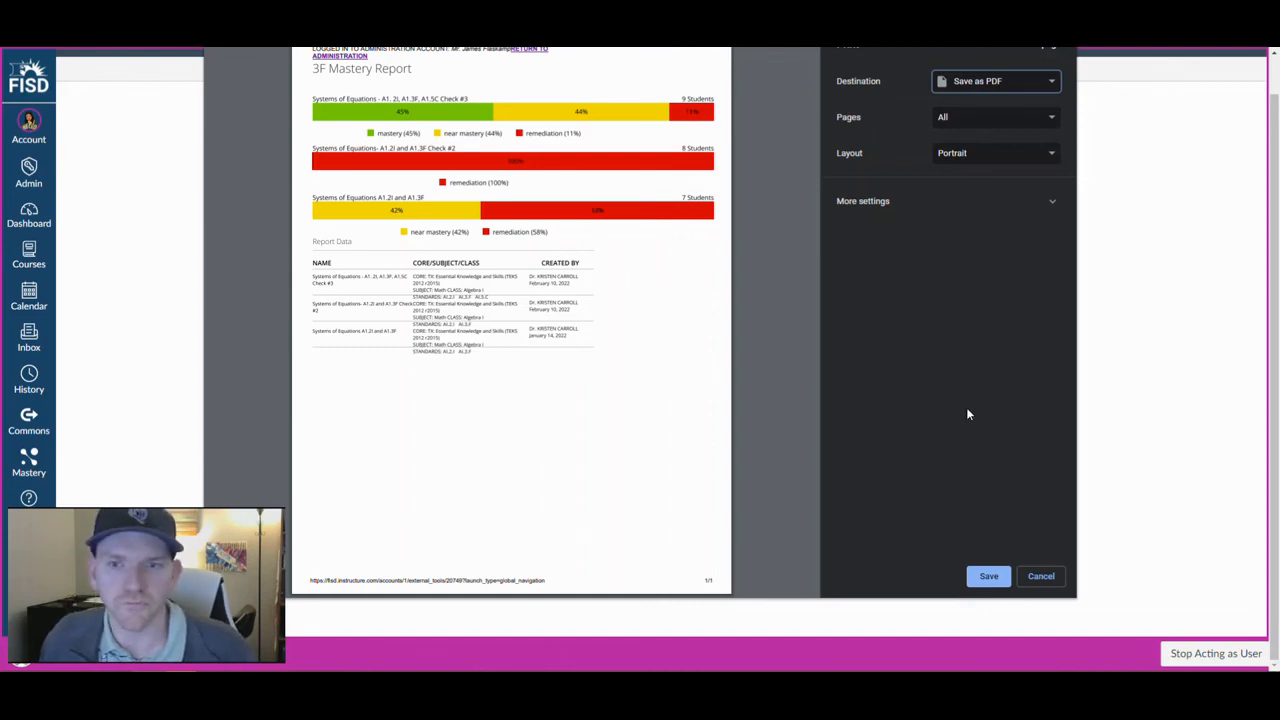
left_click(1040, 576)
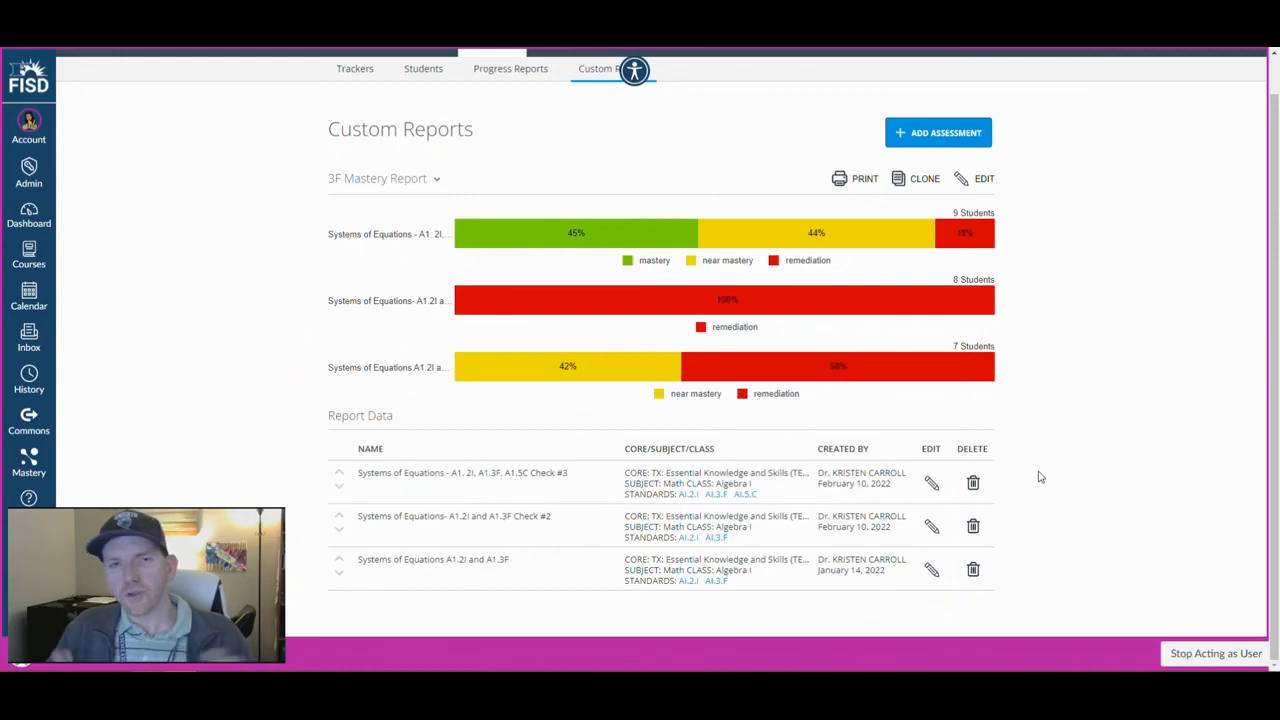